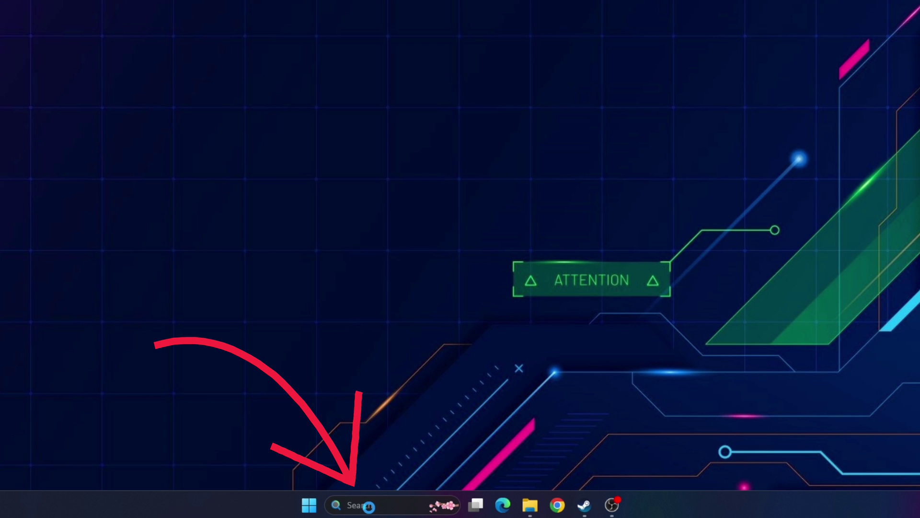
- Search Windows for 'Bluetooth' and open the Bluetooth and other devices settings page
click(369, 506)
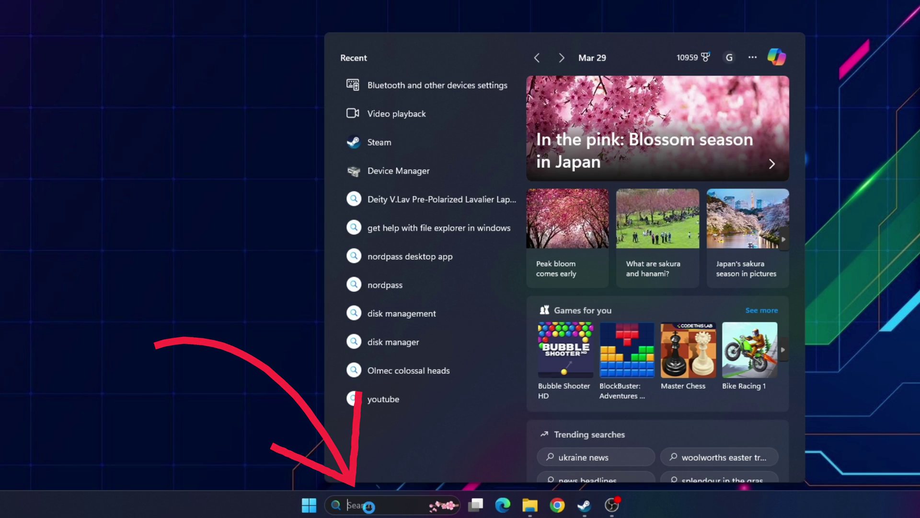
text(Bluetooth)
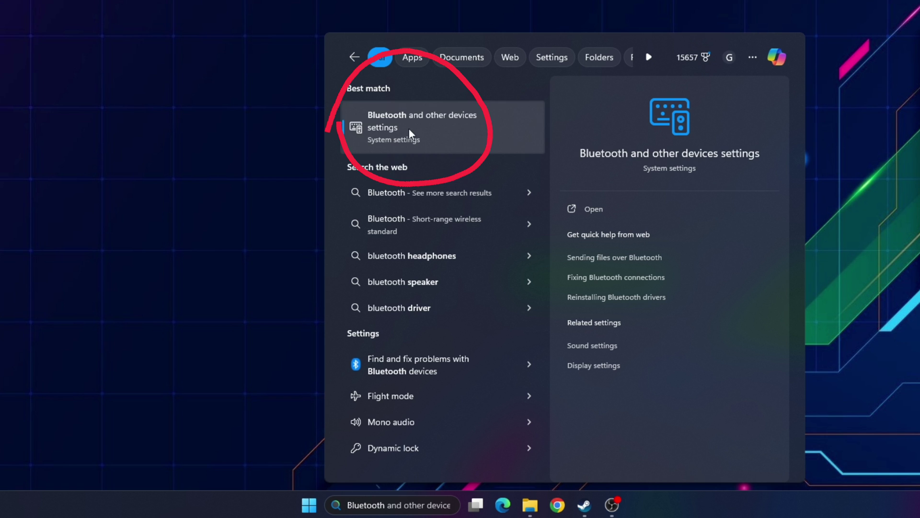
click(459, 127)
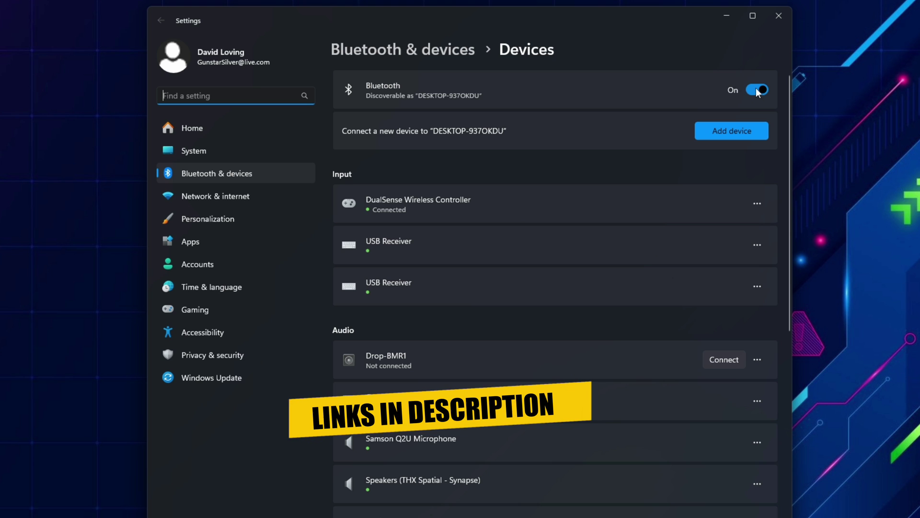
- Add the Wireless Controller as a new Bluetooth device and confirm the pairing
click(727, 130)
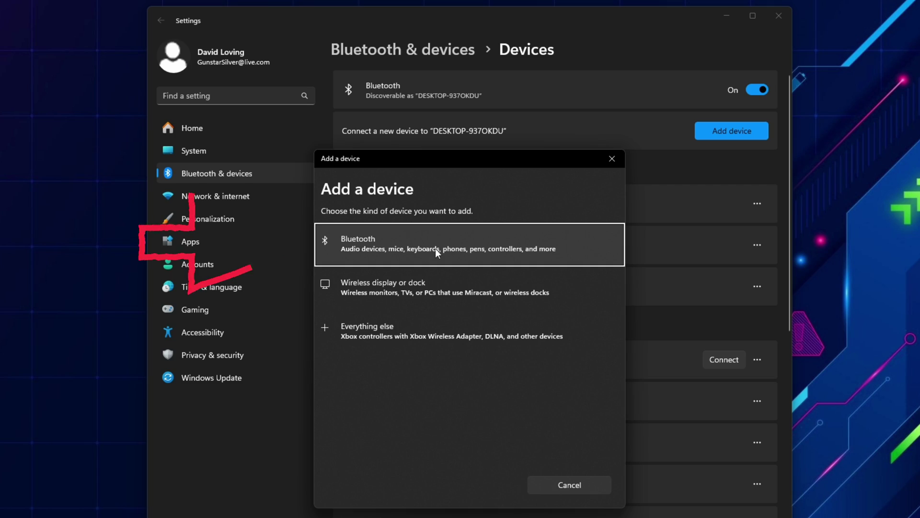
click(435, 249)
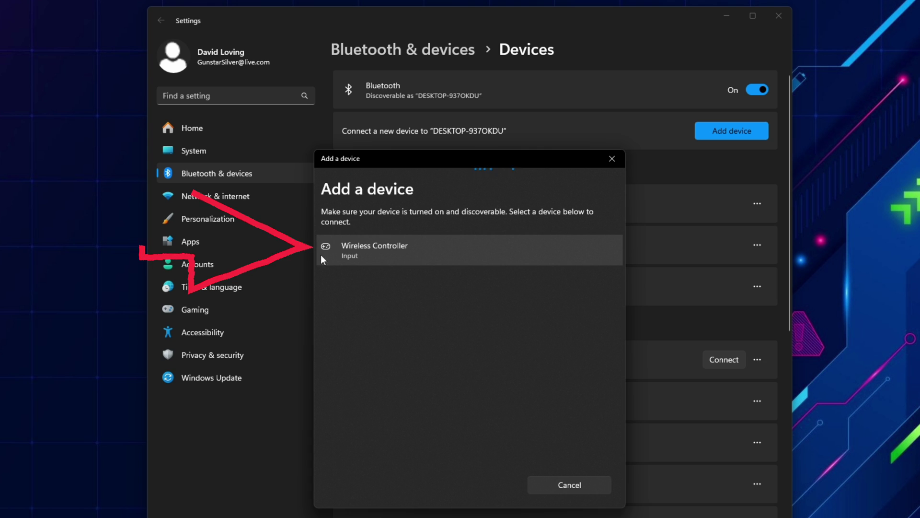
click(379, 247)
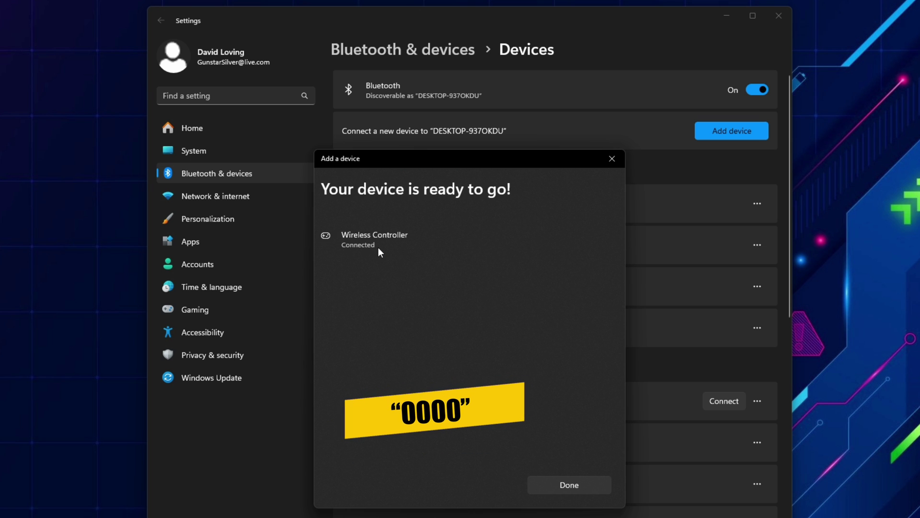
click(568, 484)
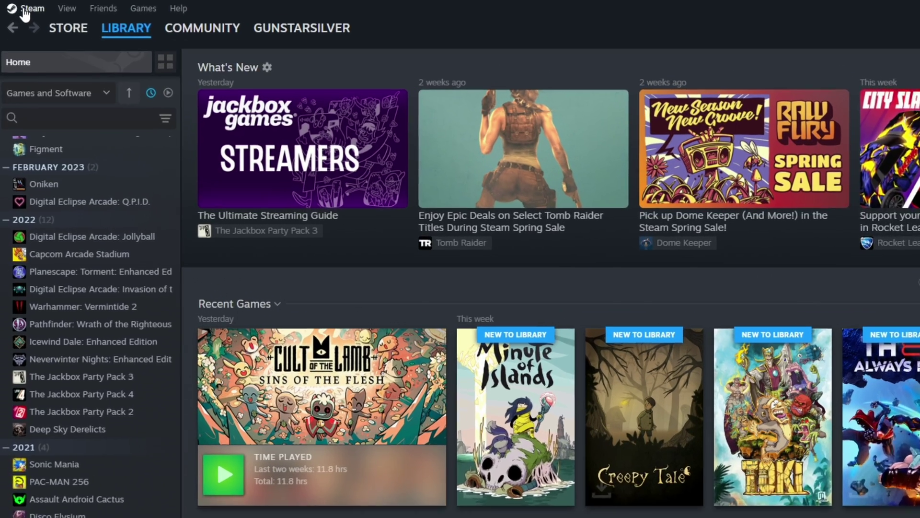
- Open Steam Settings from the Steam menu and switch to the Controller page
click(14, 5)
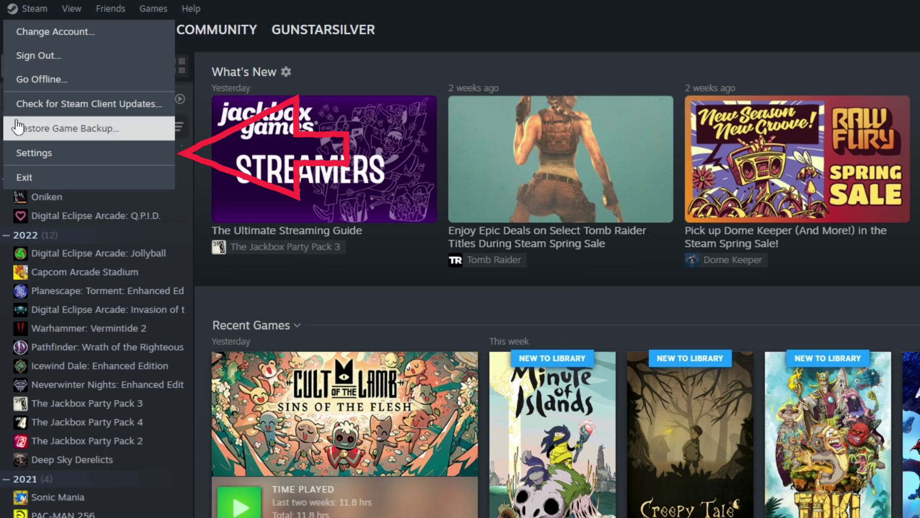
click(36, 153)
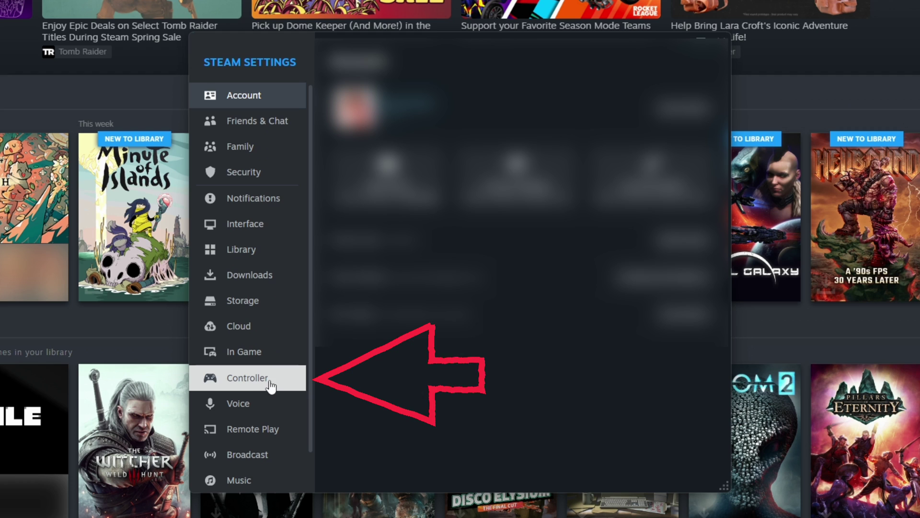
click(259, 383)
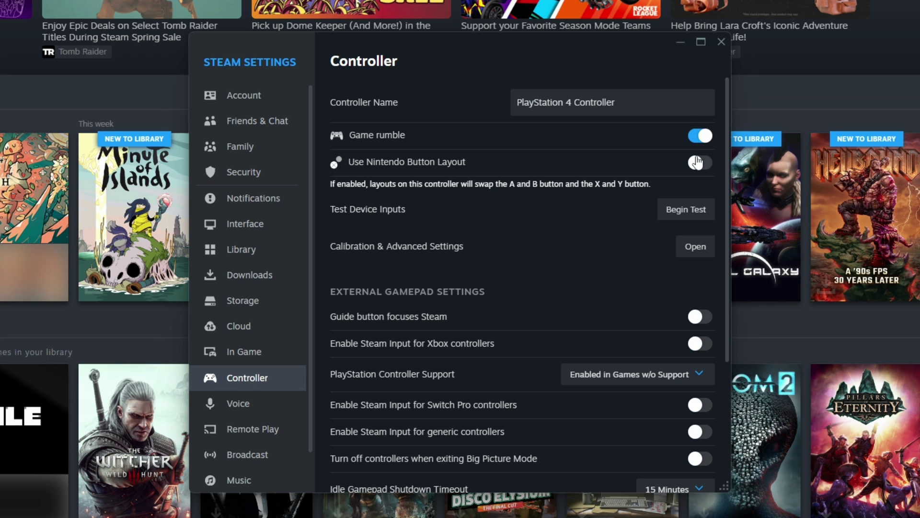
- Run the controller input test, then drag the LED Color slider in Calibration & Advanced Settings
click(690, 211)
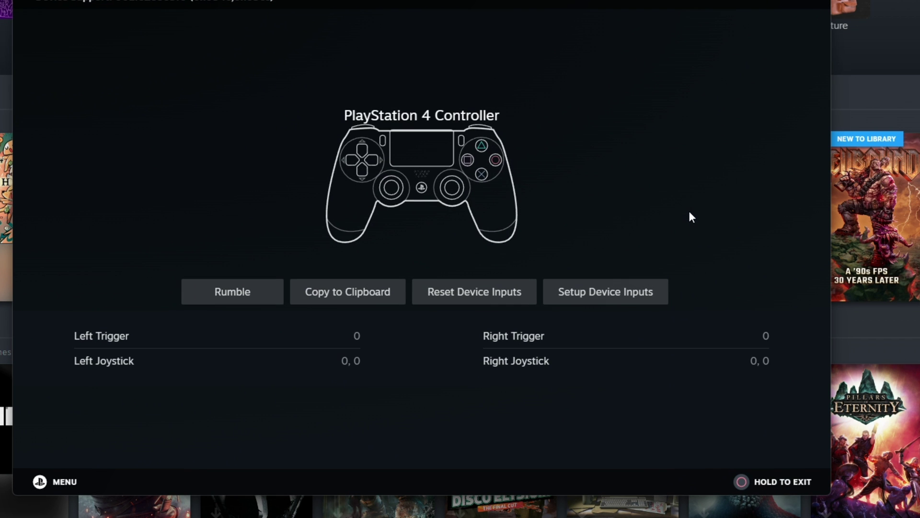
key(Escape)
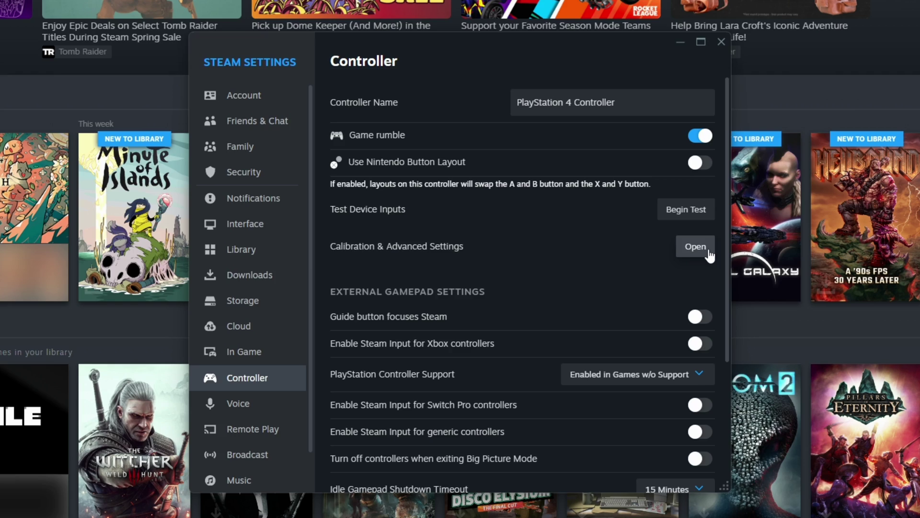
click(708, 249)
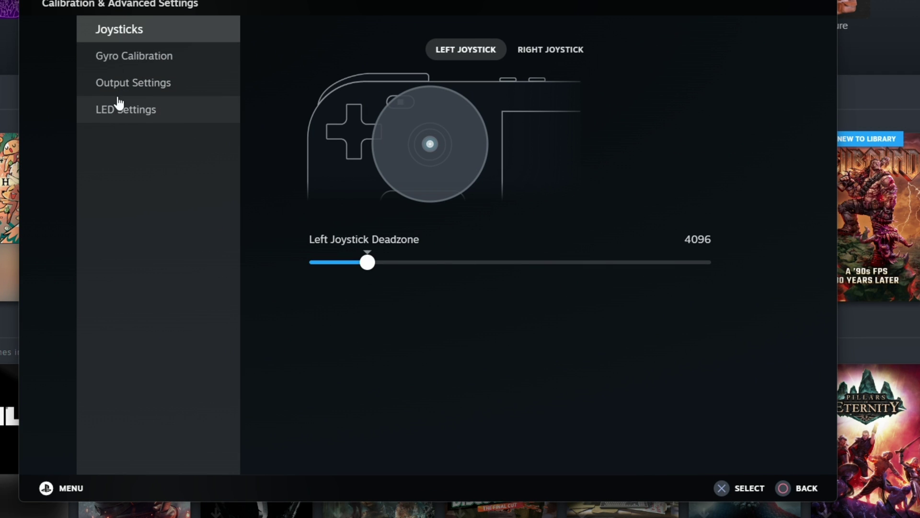
click(123, 62)
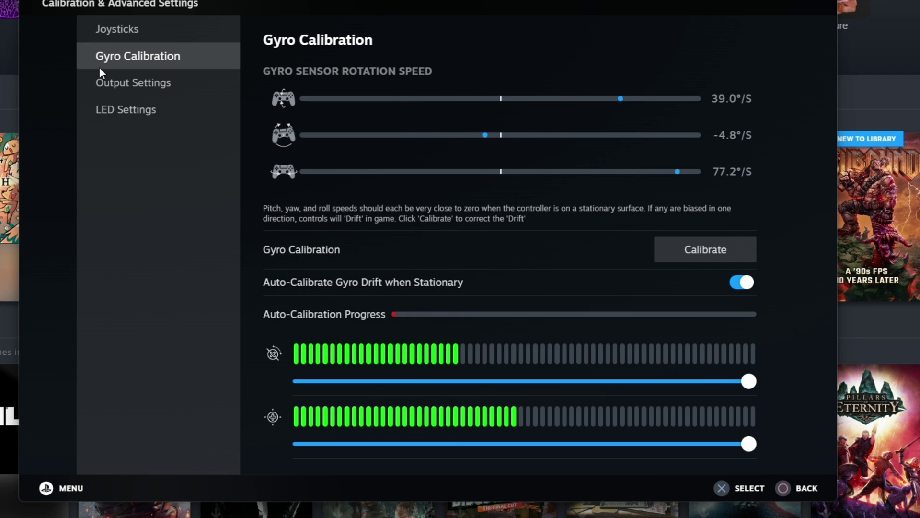
click(126, 84)
click(151, 112)
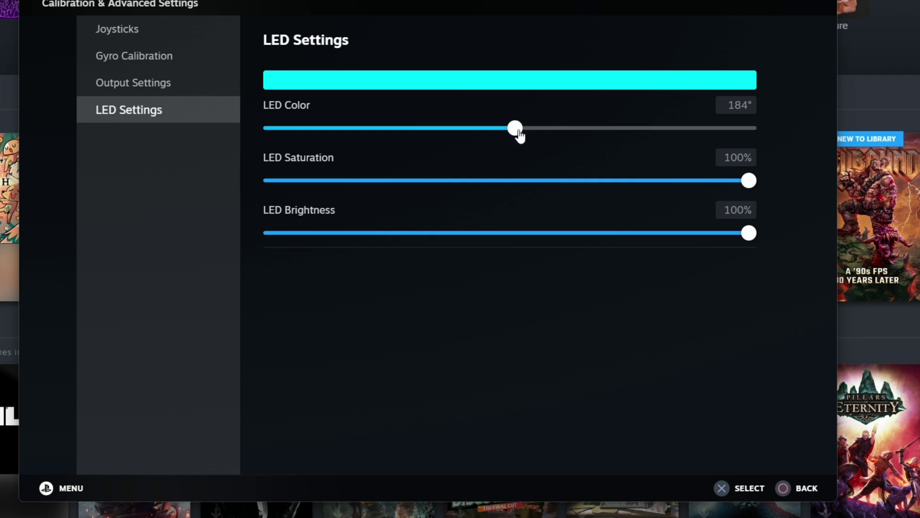
drag(515, 130, 595, 128)
key(Escape)
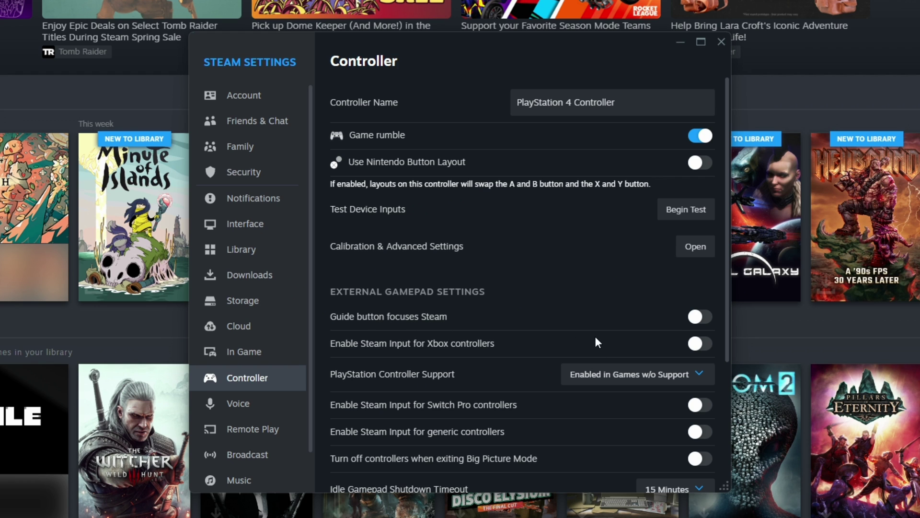
- Switch PlayStation Controller Support from 'Enabled in Games w/o Support' to 'Enabled'
scroll(594, 342, down, 3)
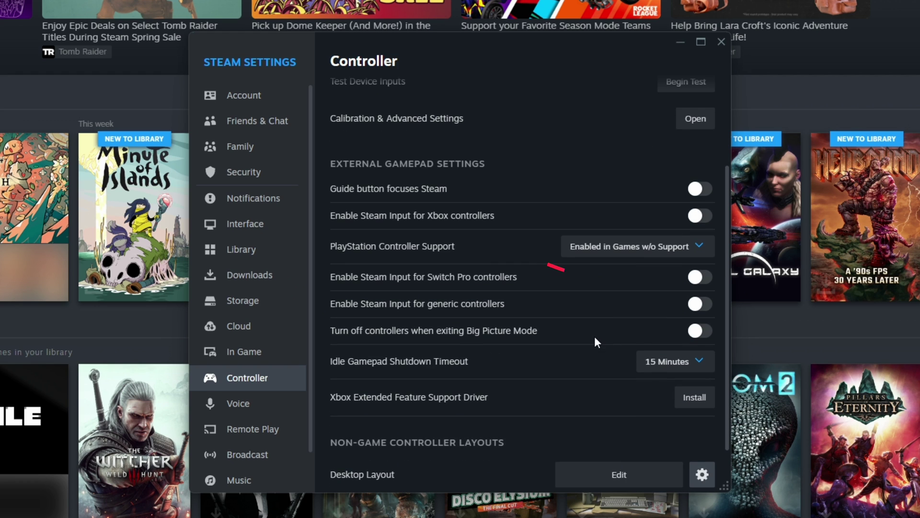
click(703, 248)
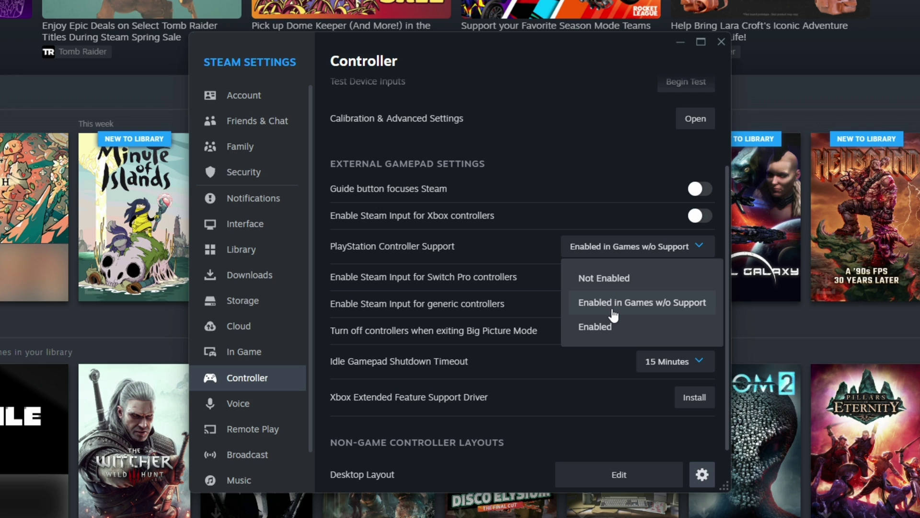
click(610, 330)
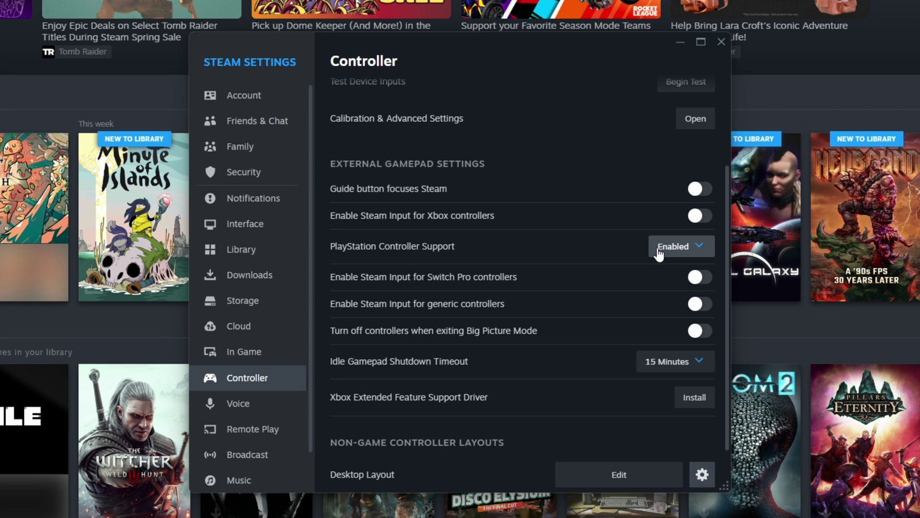
click(706, 247)
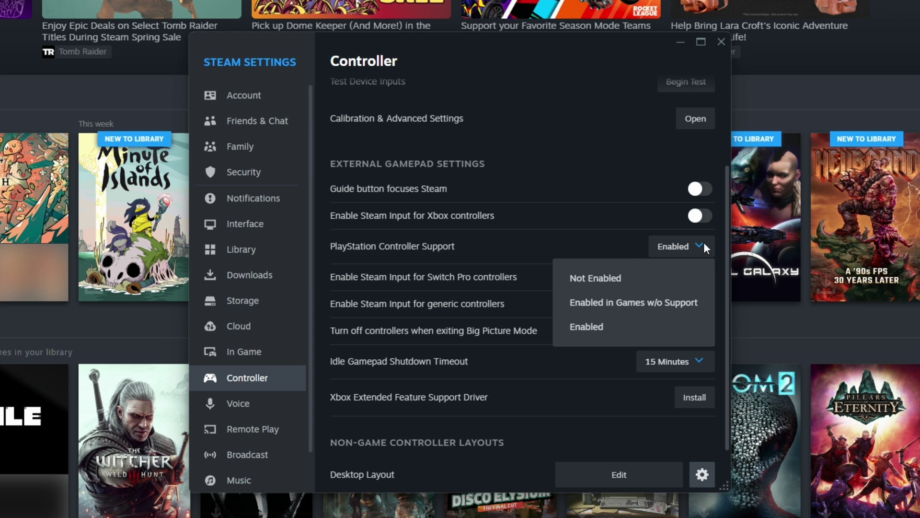
- Set PlayStation Controller Support to Not Enabled, then to 'Enabled in Games w/o Support'
click(613, 280)
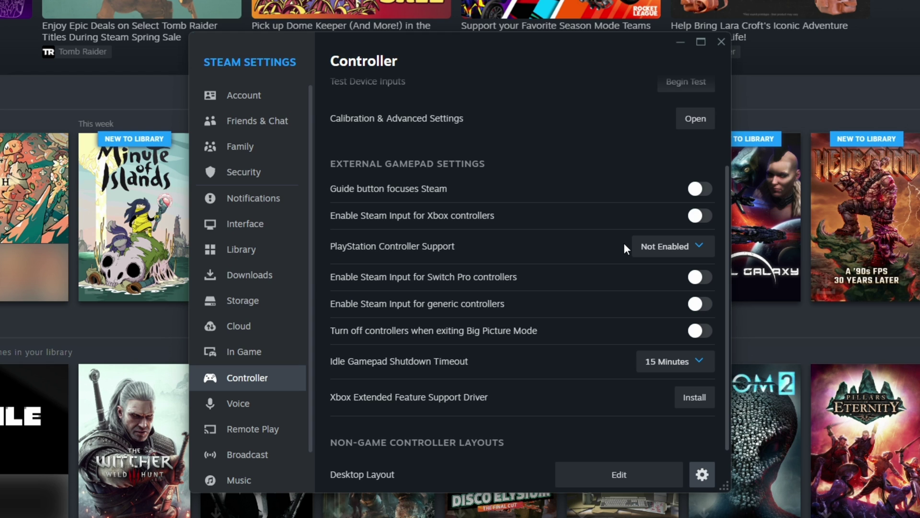
click(704, 246)
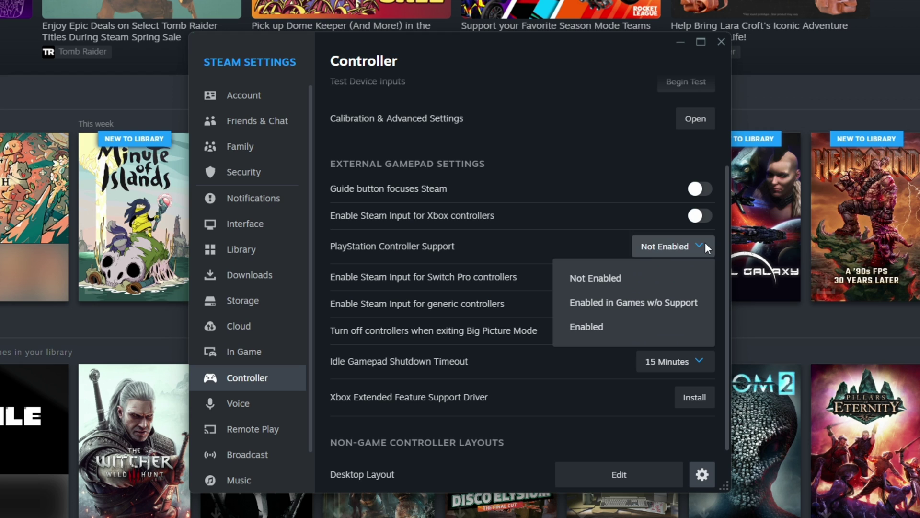
click(633, 302)
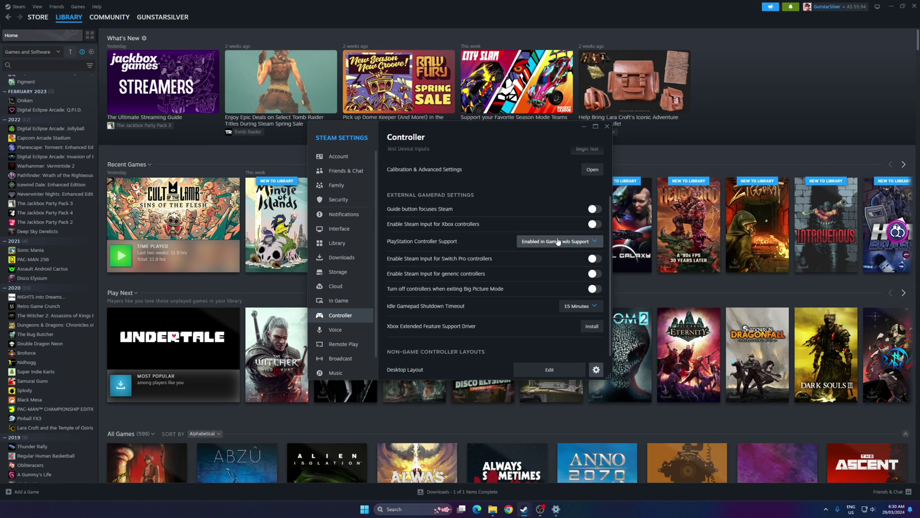
- Browse the store's Controller-Friendly category and filter it to DualShock Controller games
mouse_move(33, 22)
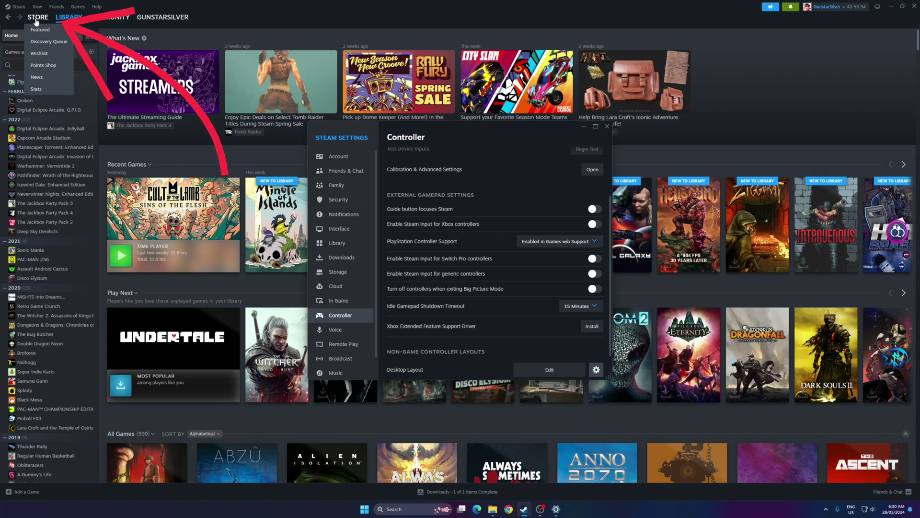
click(37, 17)
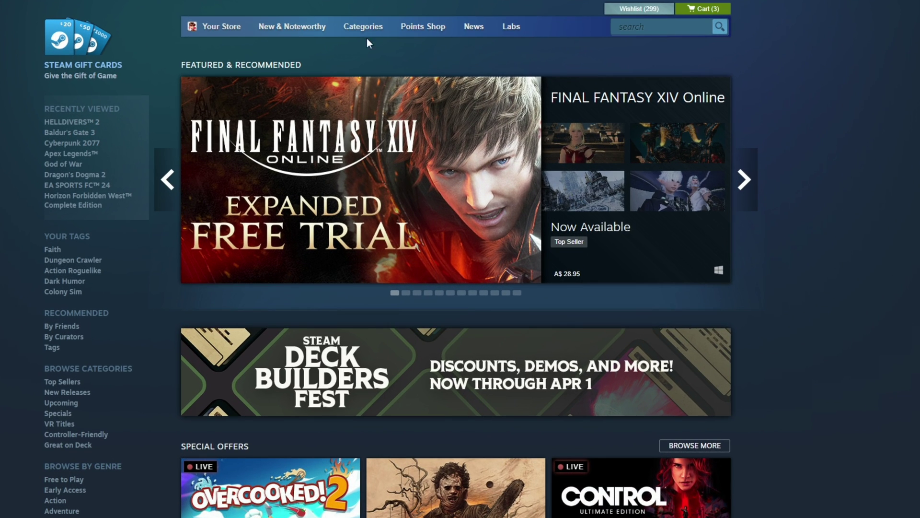
mouse_move(358, 34)
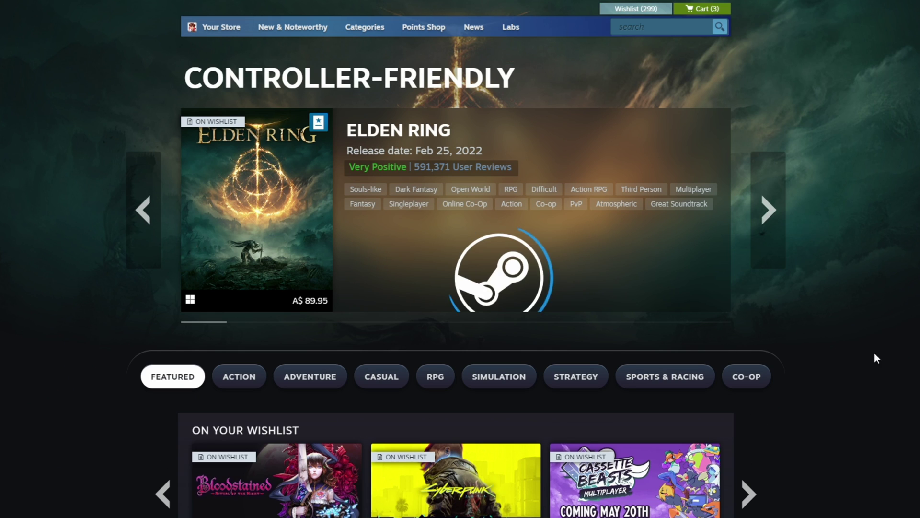
scroll(794, 350, down, 10)
scroll(796, 350, down, 8)
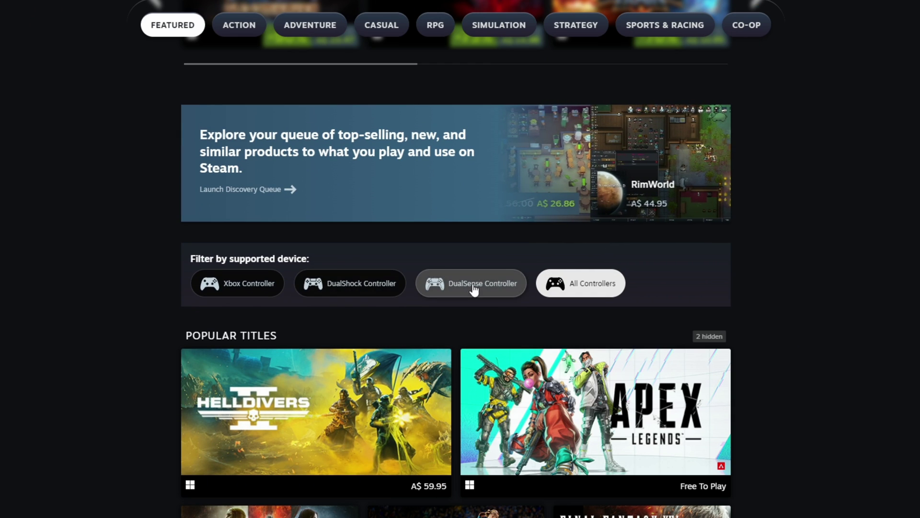
scroll(345, 238, down, 4)
click(347, 71)
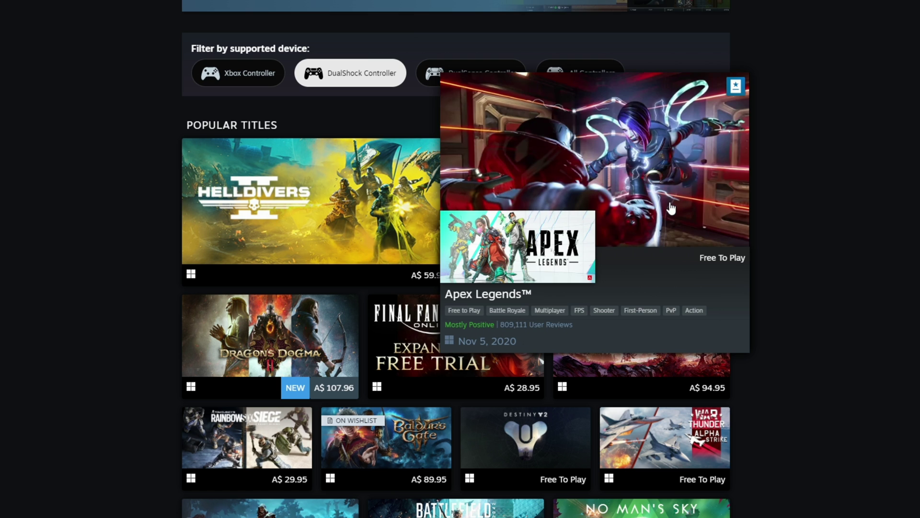
- Open the Apex Legends store page and scroll to its Full Controller Support list
click(634, 201)
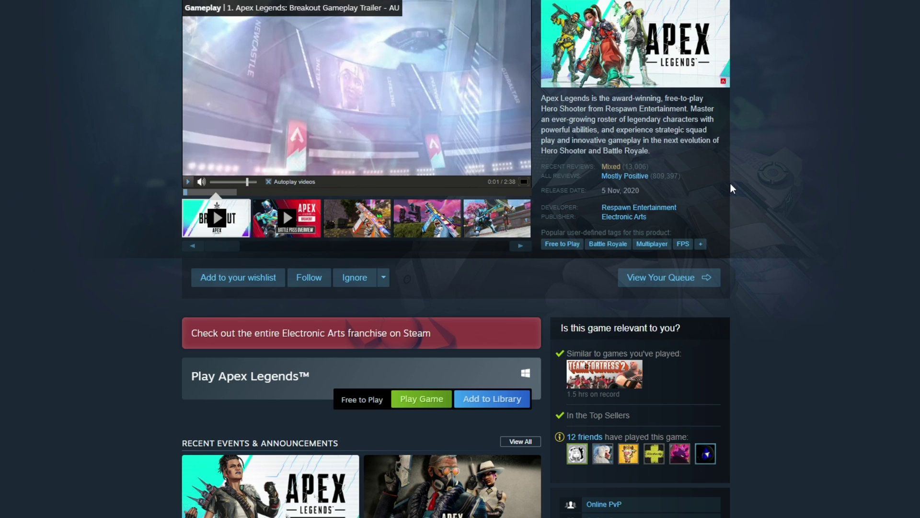
scroll(731, 185, down, 6)
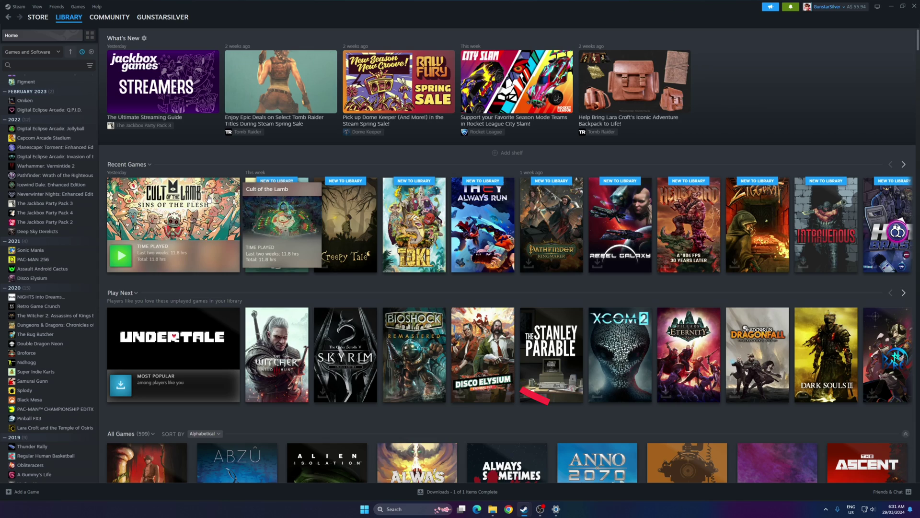
- Open the Cult of the Lamb library page showing its DualShock Controller support
click(208, 195)
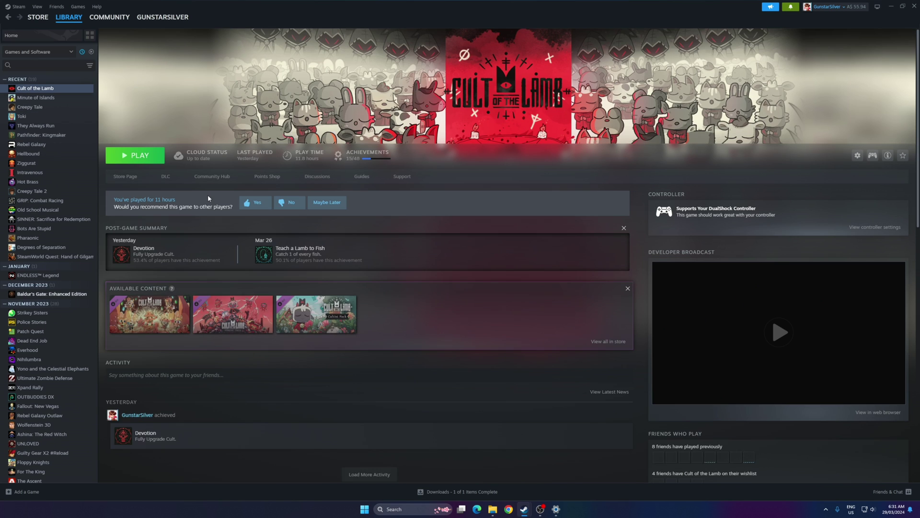